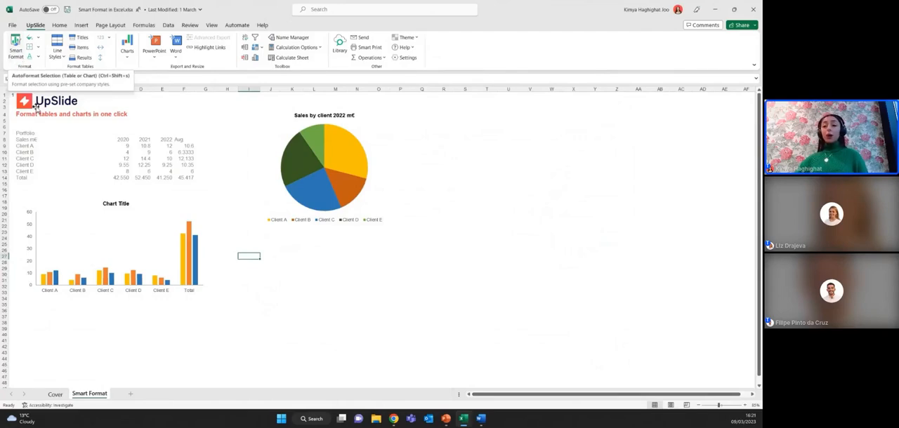
- Apply Smart Format to the whole Portfolio sales table, including its header and Total row
left_click(81, 158)
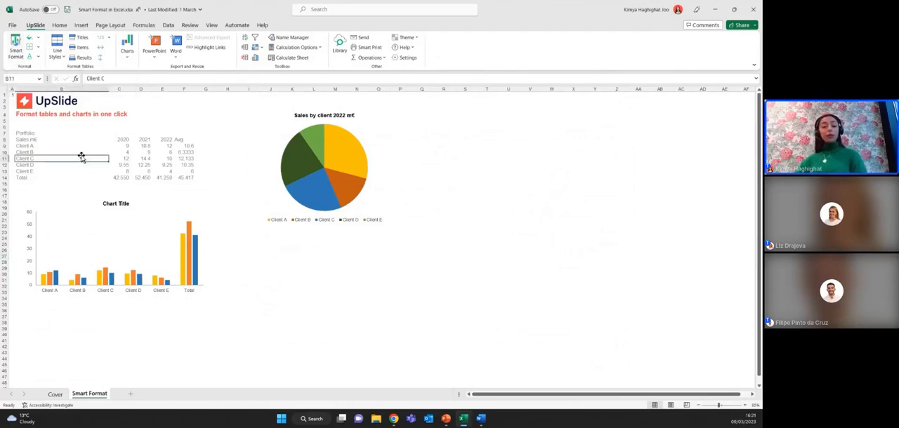
key("ctrl+a")
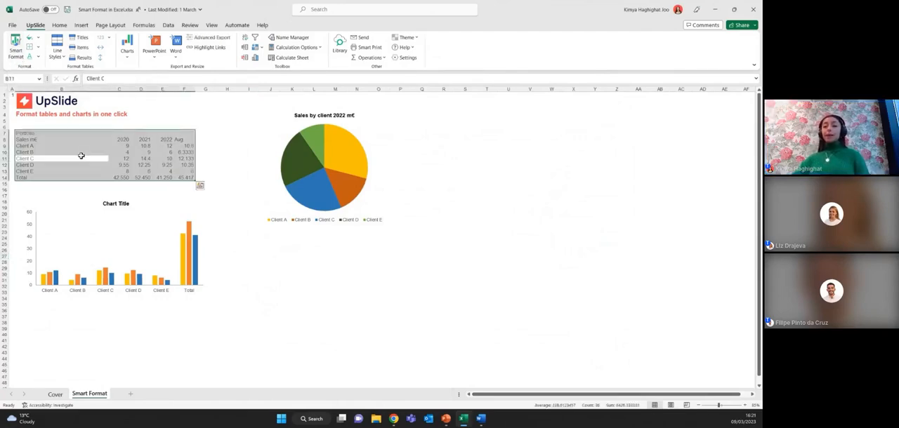
left_click(17, 57)
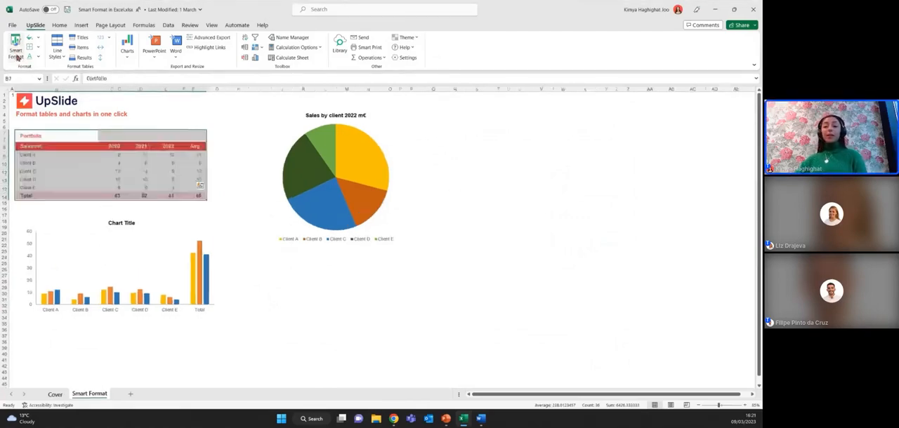
left_click(232, 195)
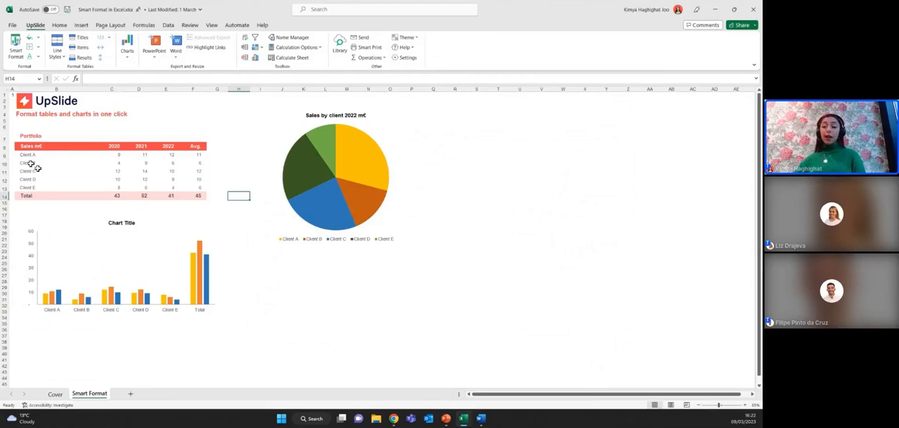
- Apply the Italic line style to the Client B row, from its label through the Avg. column
left_click_drag(32, 165, 206, 168)
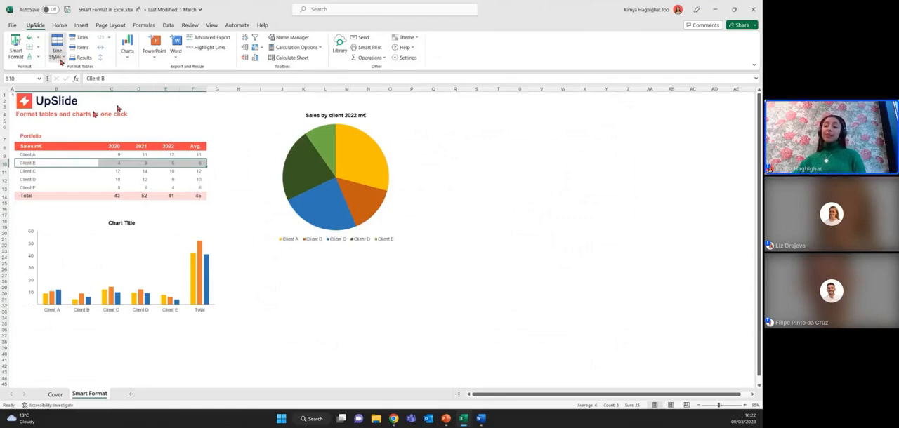
left_click(61, 61)
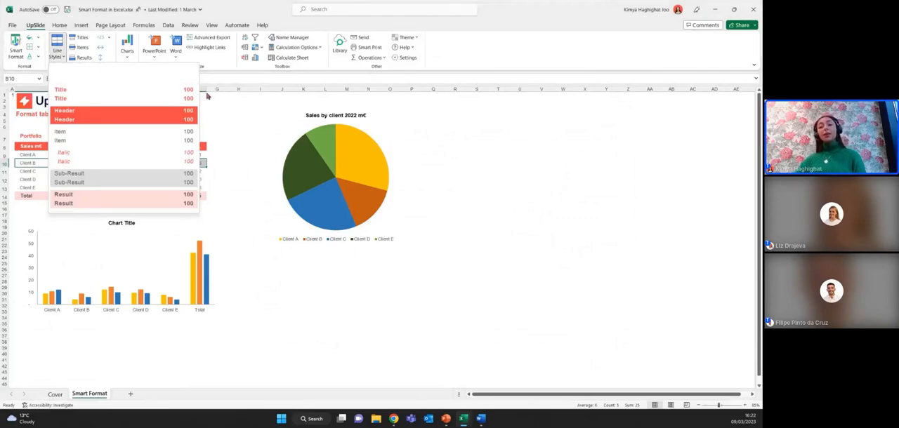
left_click(133, 158)
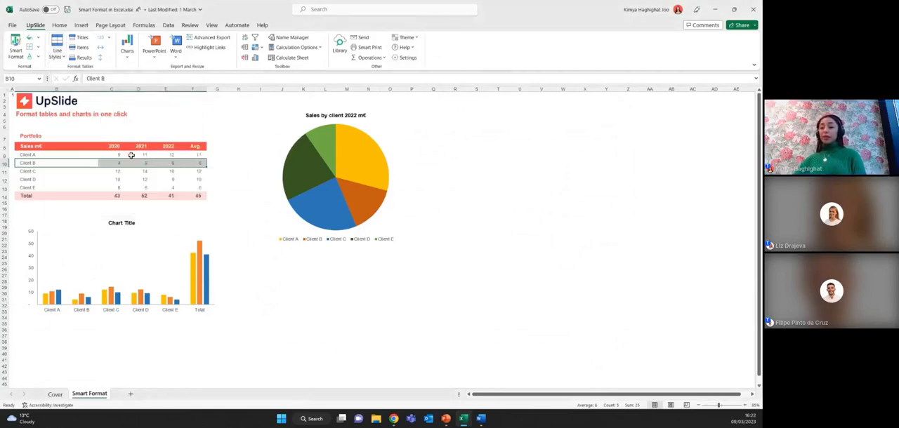
left_click(219, 179)
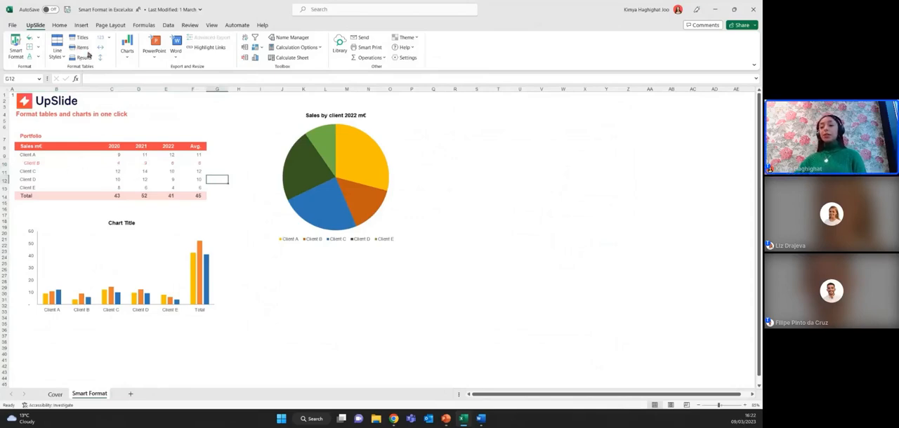
left_click(109, 39)
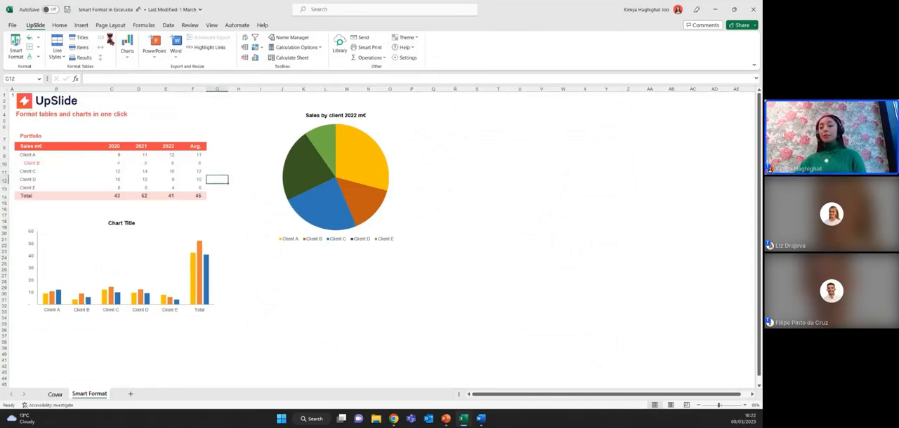
left_click(109, 39)
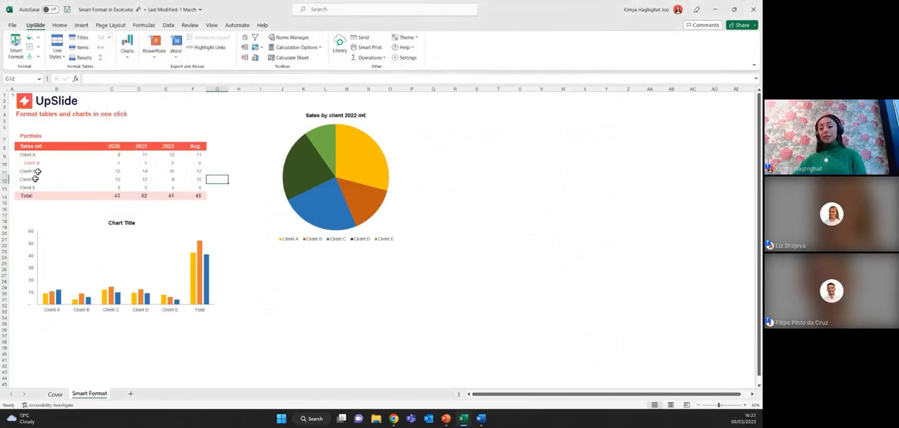
left_click_drag(32, 195, 190, 193)
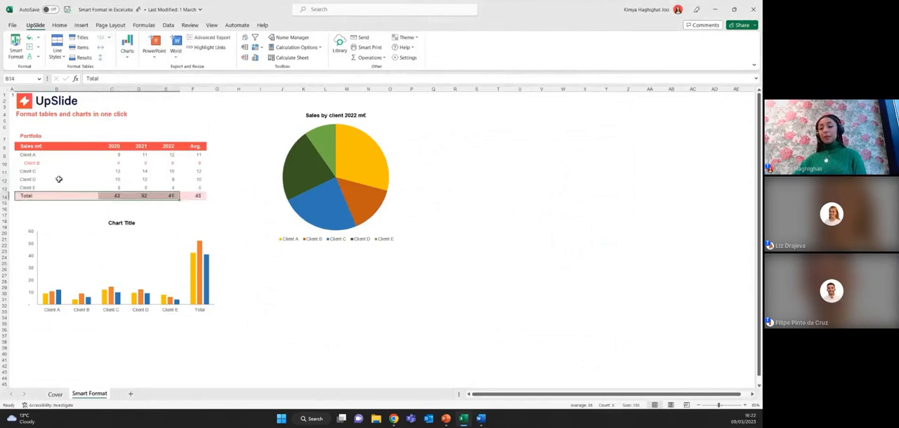
- Fill the Client D row with the solid yellow background colour, from its label through the Avg. column
left_click_drag(56, 179, 198, 180)
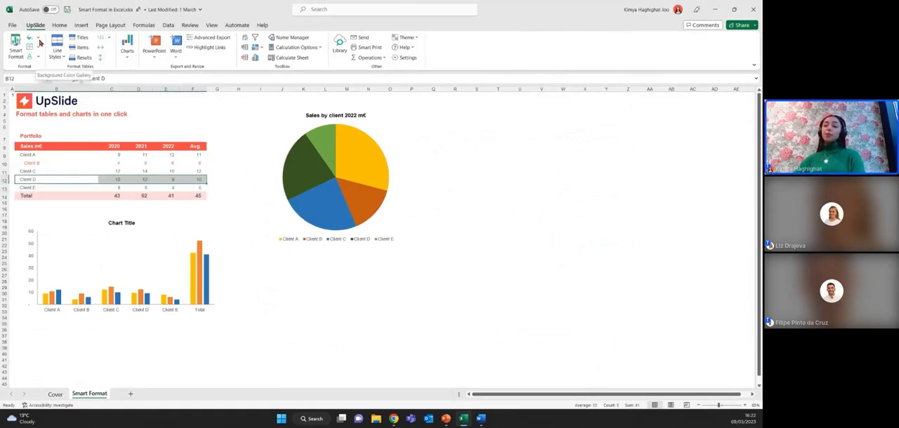
left_click(40, 43)
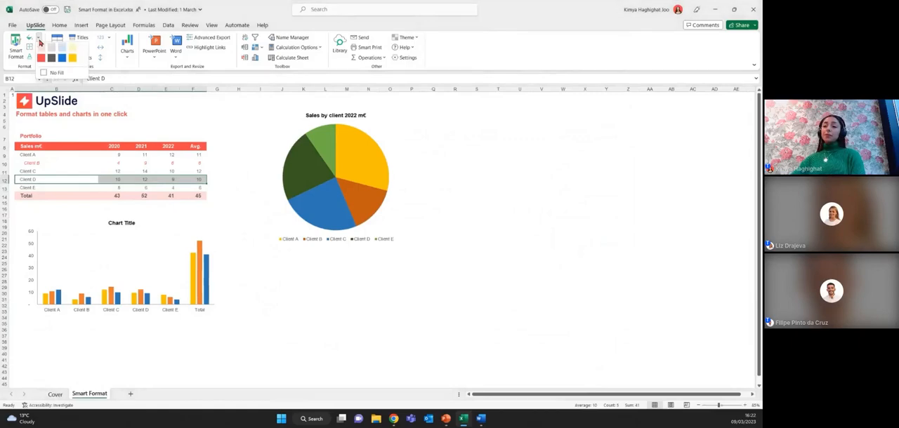
left_click(72, 60)
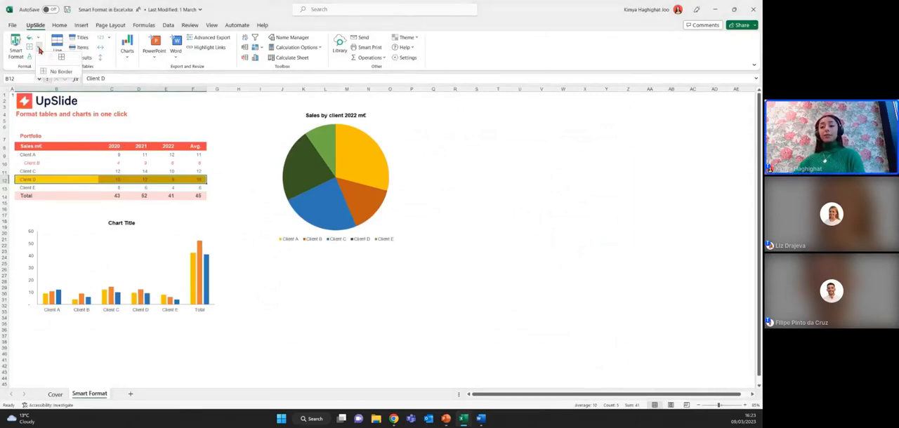
left_click(40, 59)
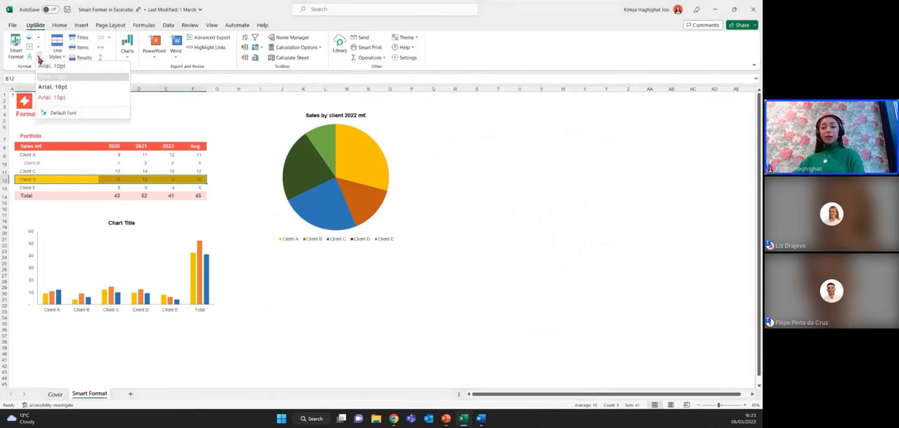
left_click(39, 59)
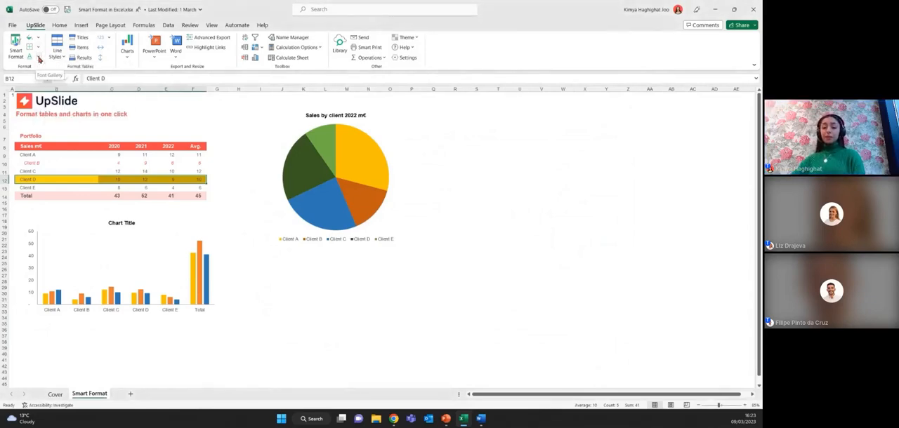
- Apply Smart Format to the "Sales by client 2022 m€" pie chart
left_click(364, 149)
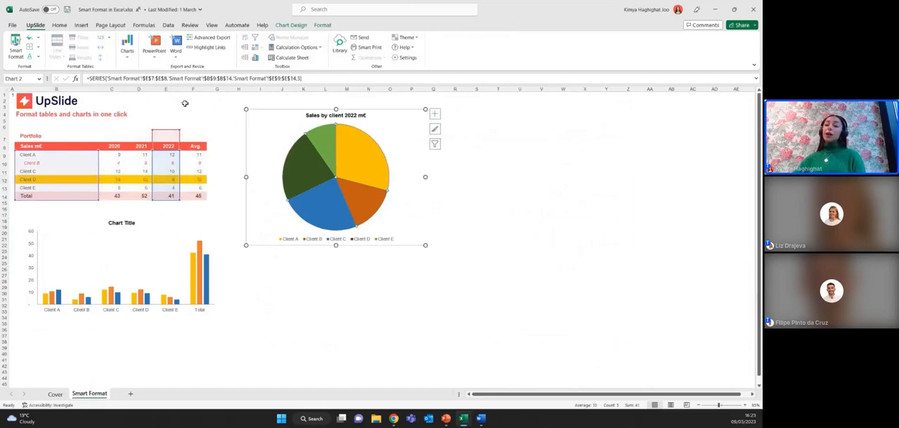
left_click(15, 45)
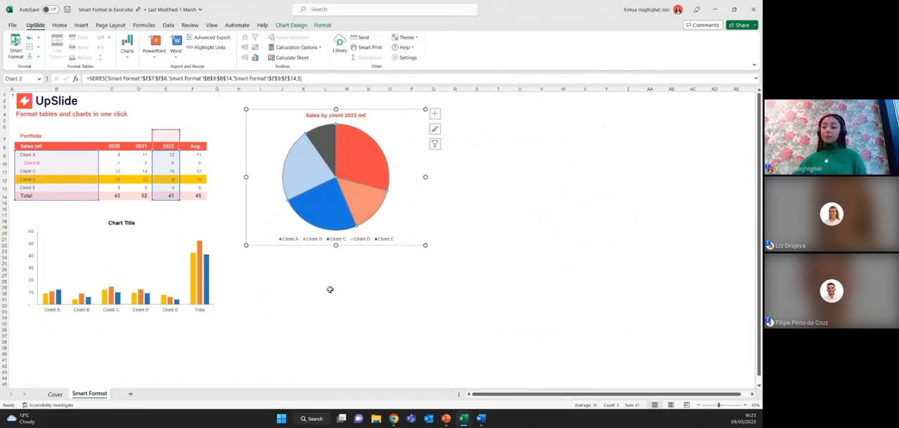
left_click(330, 289)
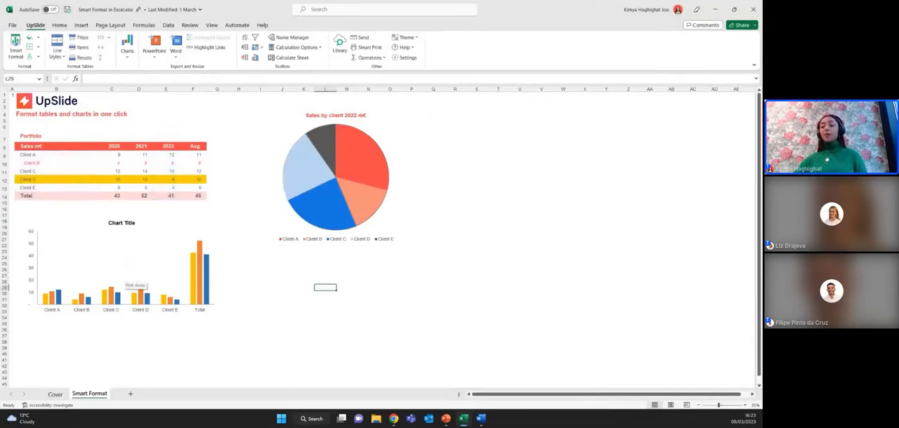
- Apply Smart Format to the column chart below the Portfolio table
left_click(124, 268)
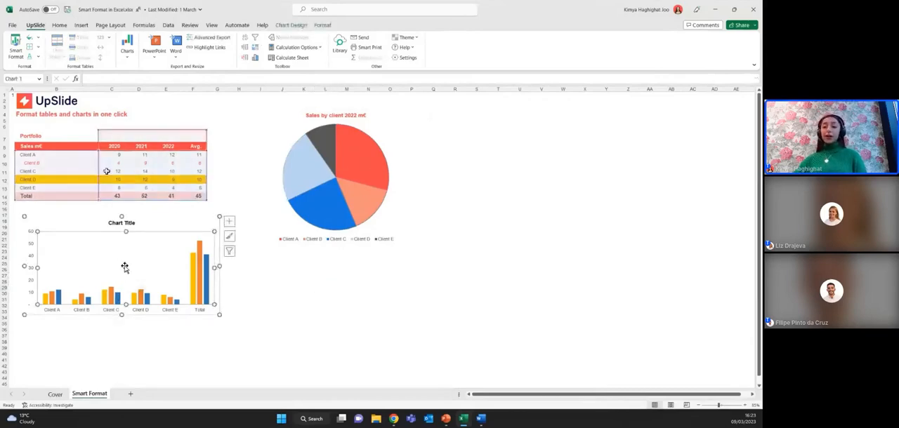
left_click(16, 48)
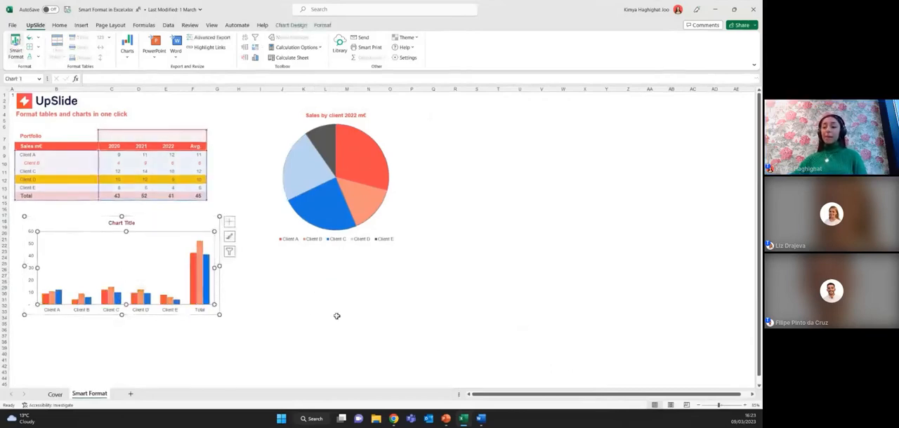
left_click(282, 301)
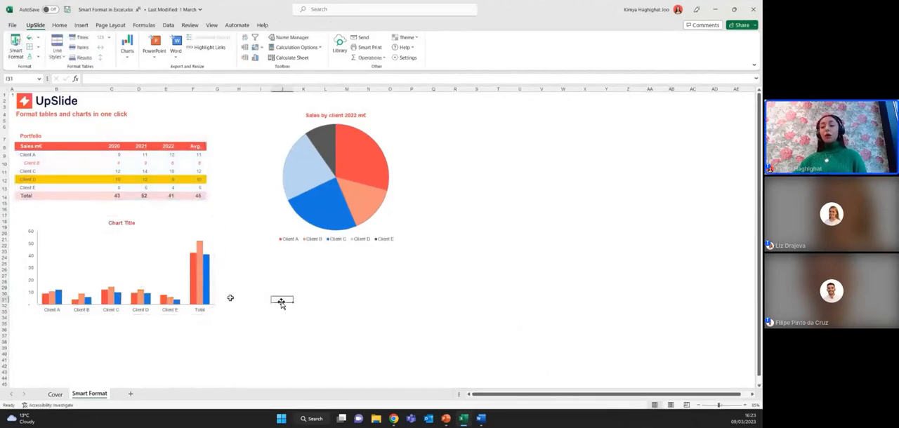
- Recolour the 2021 series in the column chart with the solid yellow fill
left_click(201, 291)
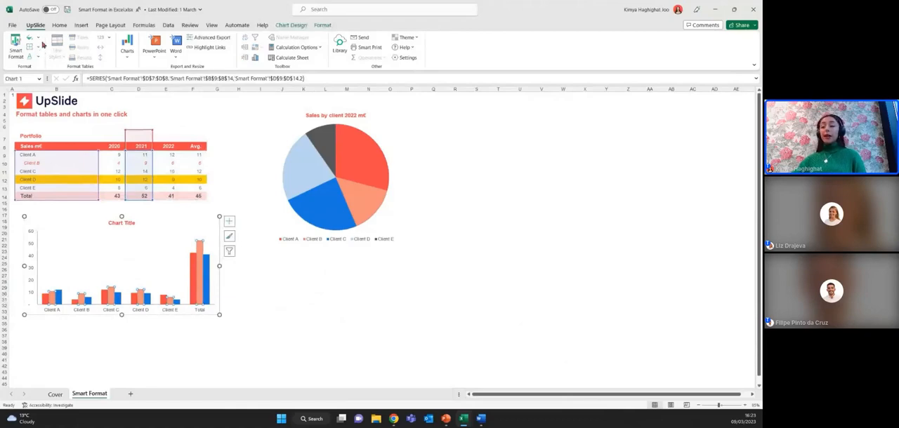
left_click(39, 39)
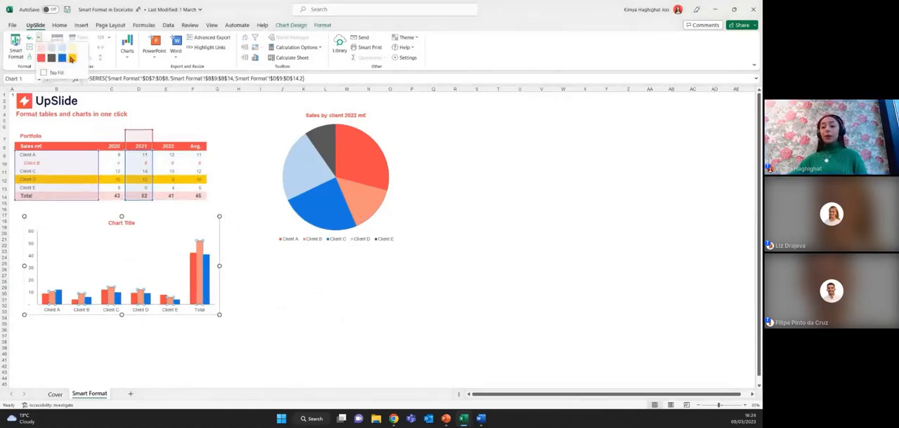
left_click(71, 59)
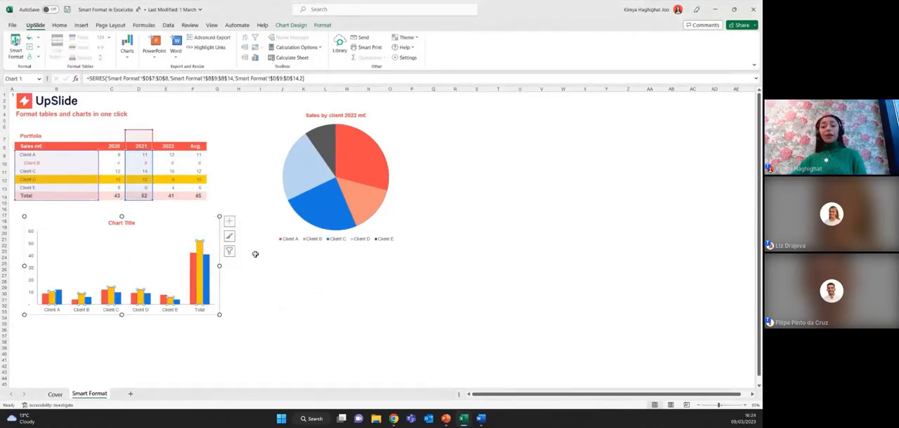
- Set the column chart's title to the bold black Arial, 10pt font style
left_click(123, 223)
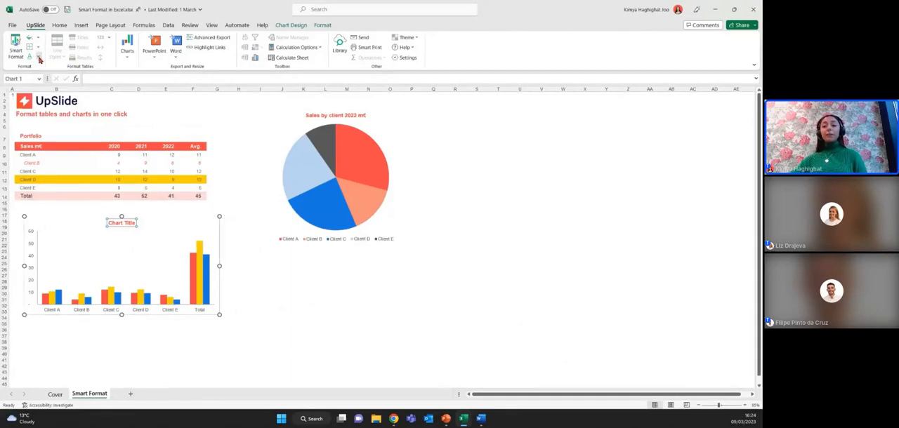
left_click(39, 59)
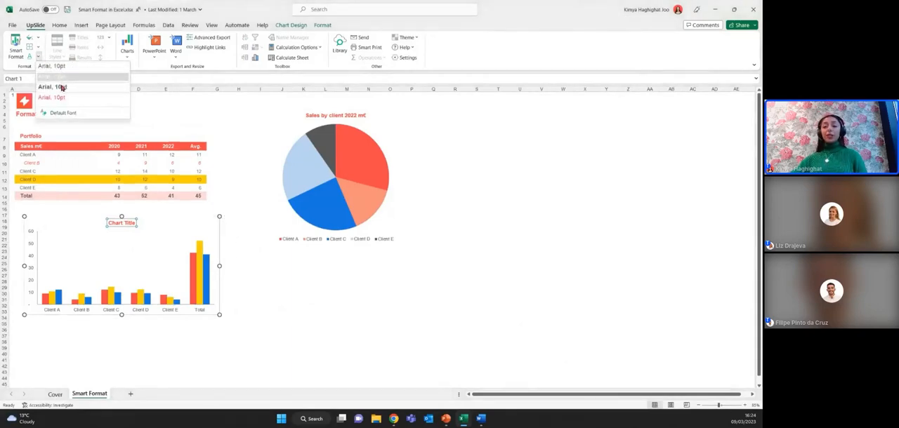
left_click(61, 86)
left_click(323, 317)
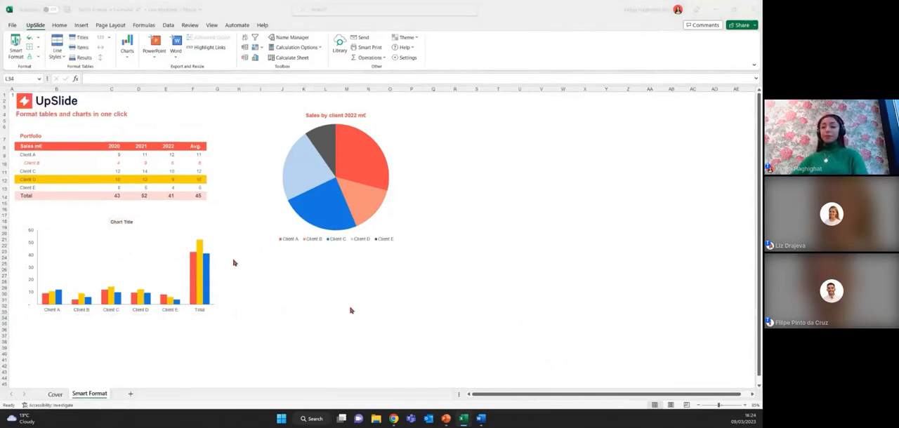
- Switch to the PowerPoint presentation and start the slide show from the Q&A slide
key("alt+Tab")
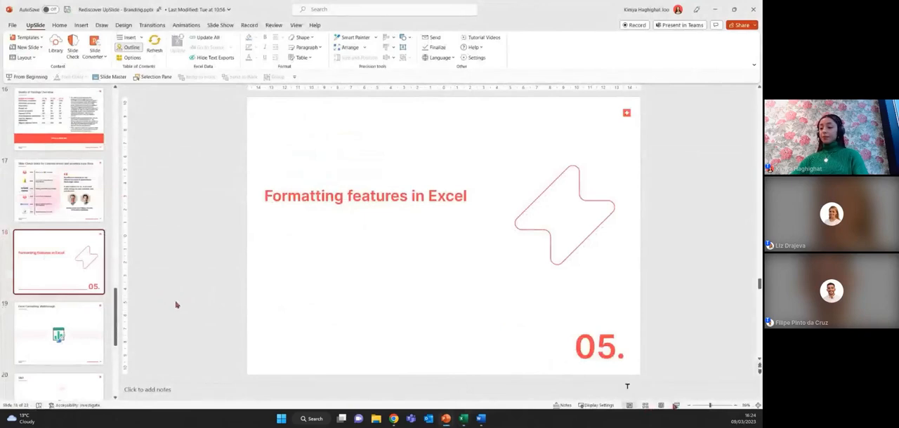
left_click(57, 359)
left_click(58, 386)
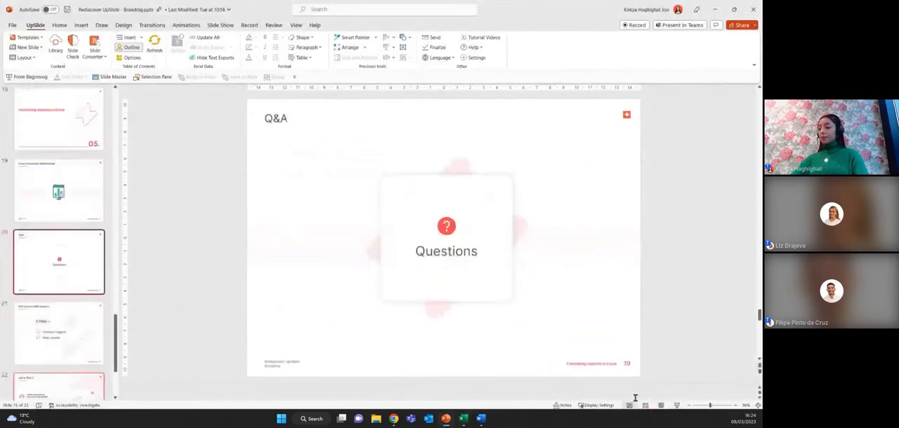
left_click(677, 405)
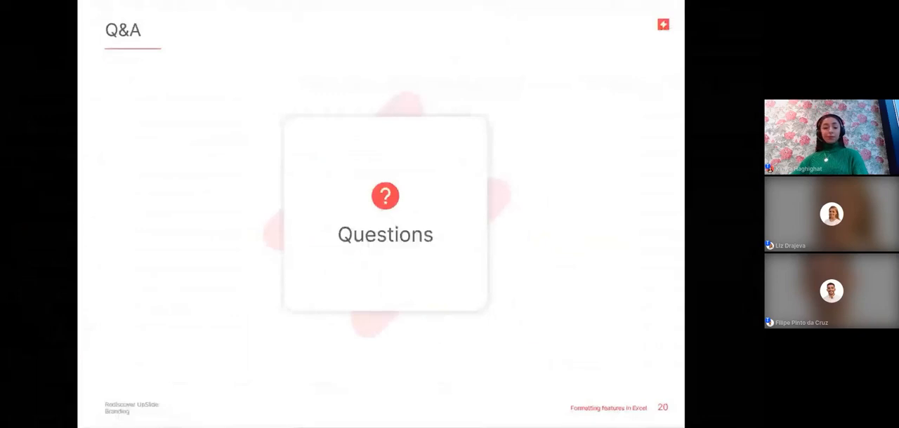